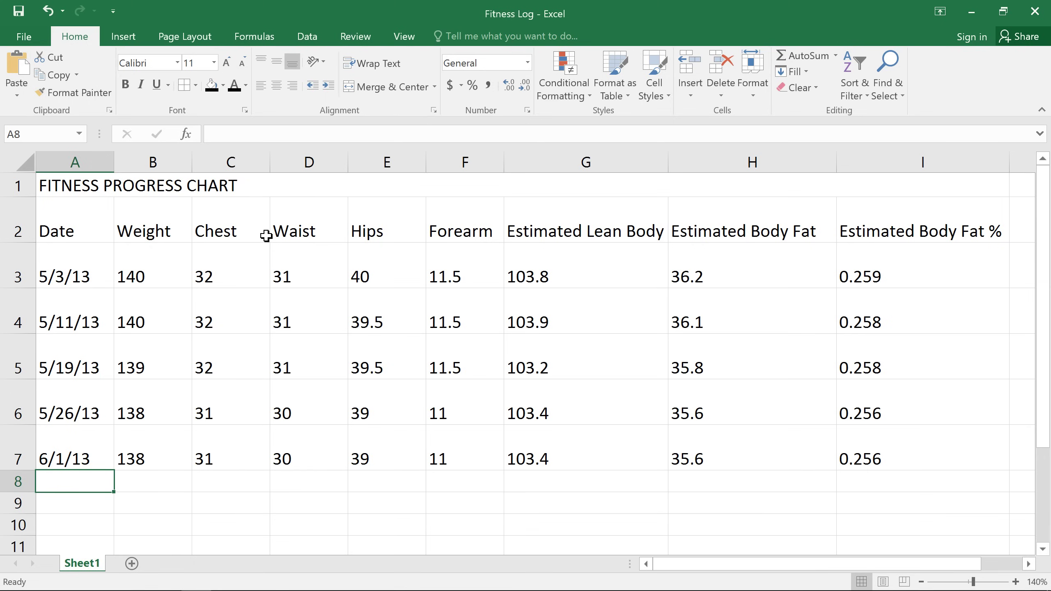
Step: Enlarge the title in A1 to font size 28: pick 24, then increase twice
left_click(281, 185)
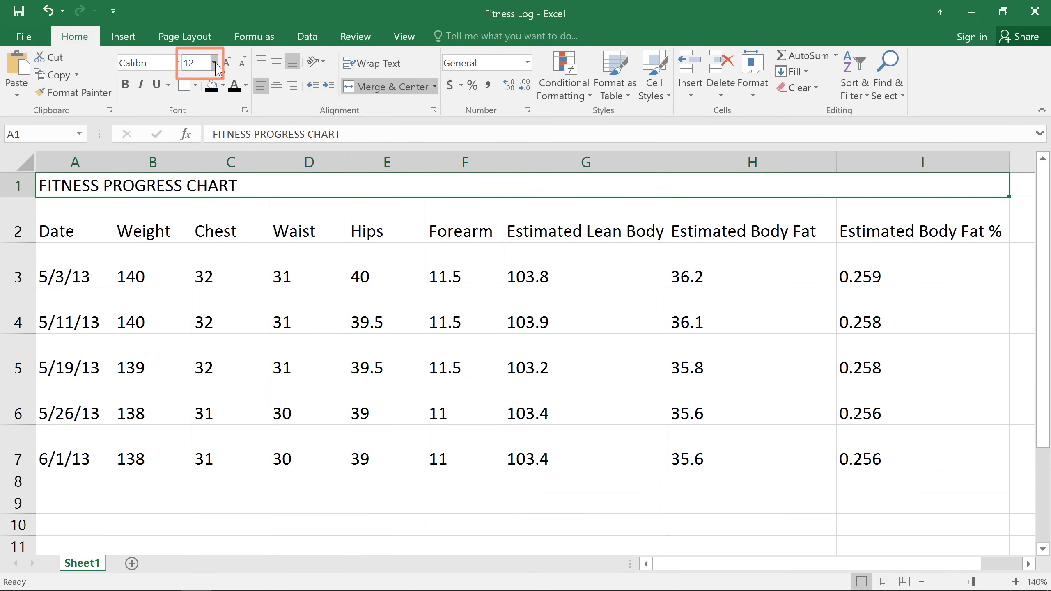
left_click(215, 63)
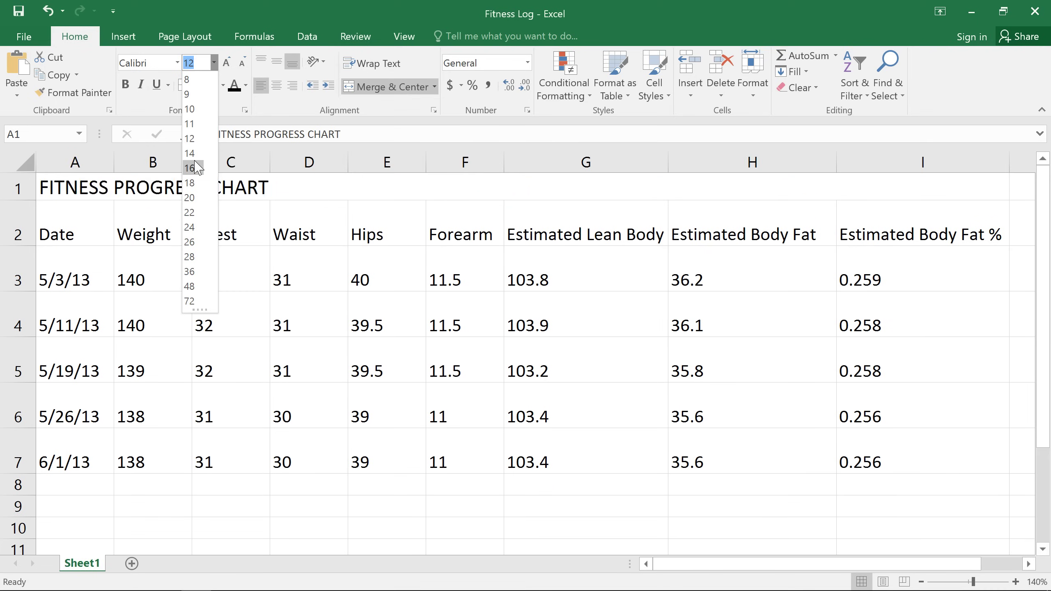
left_click(190, 227)
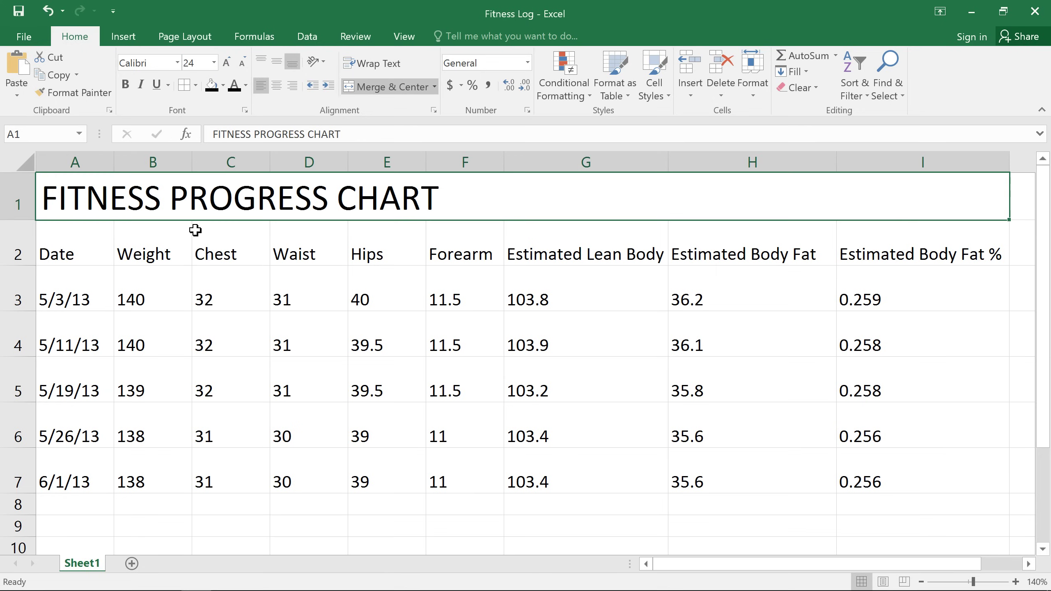
left_click(225, 62)
left_click(227, 64)
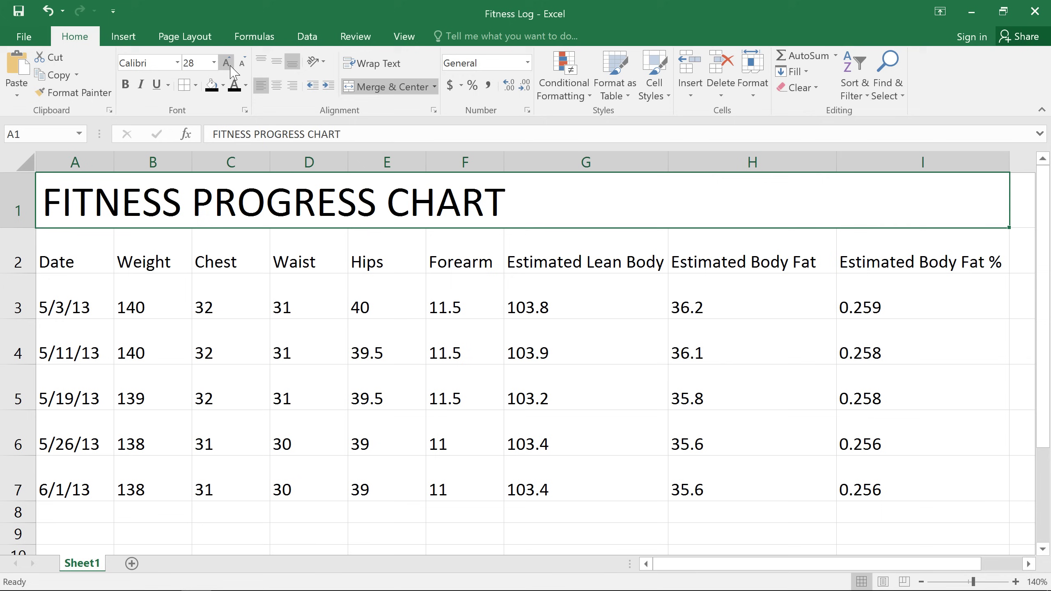
Step: Apply the Century Gothic font to the FITNESS PROGRESS CHART title
left_click(177, 63)
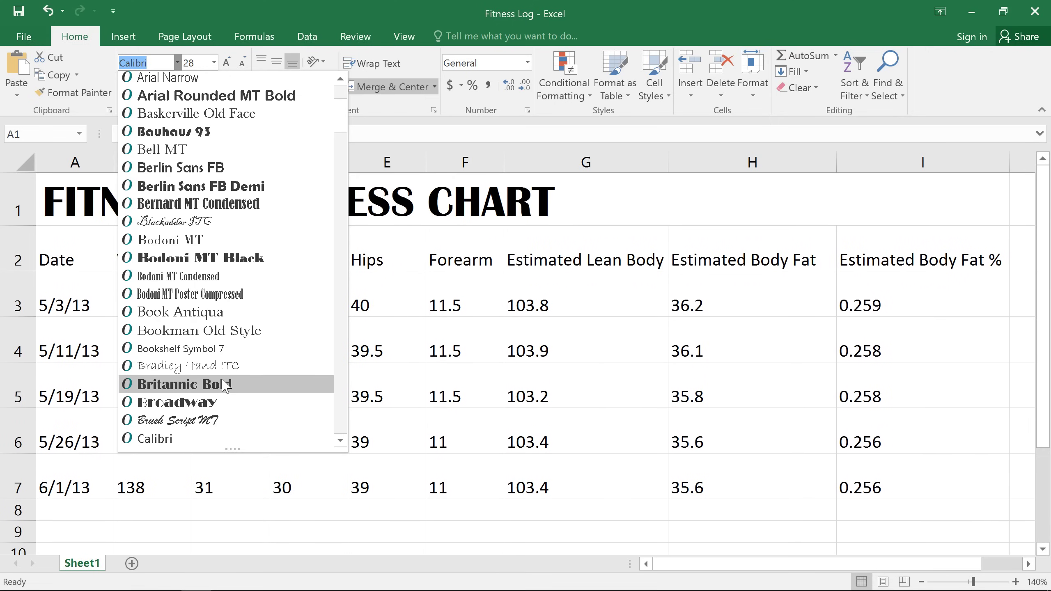
scroll(336, 441, "down", 2)
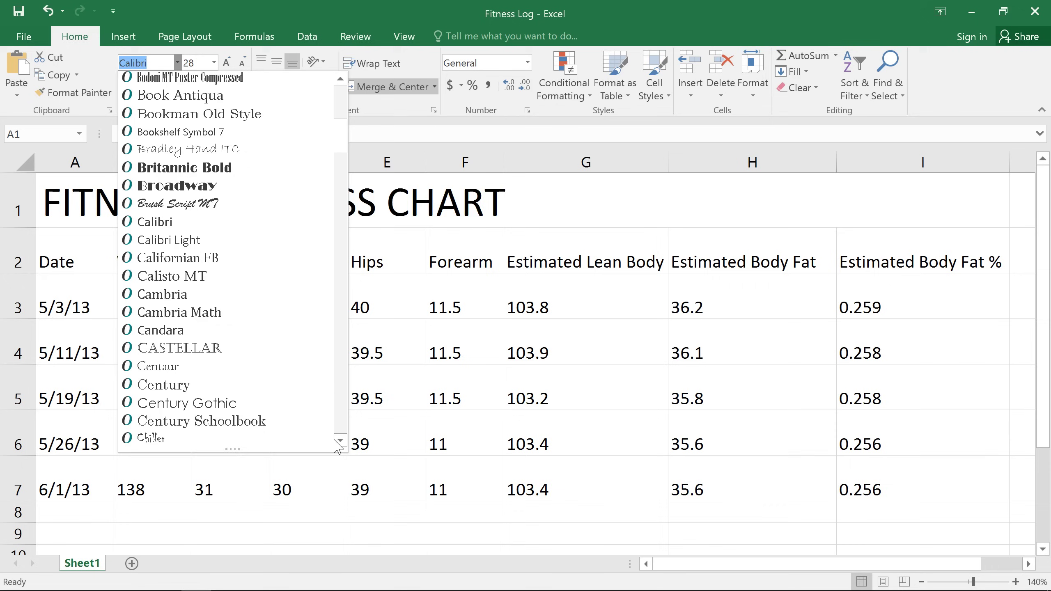
left_click(307, 403)
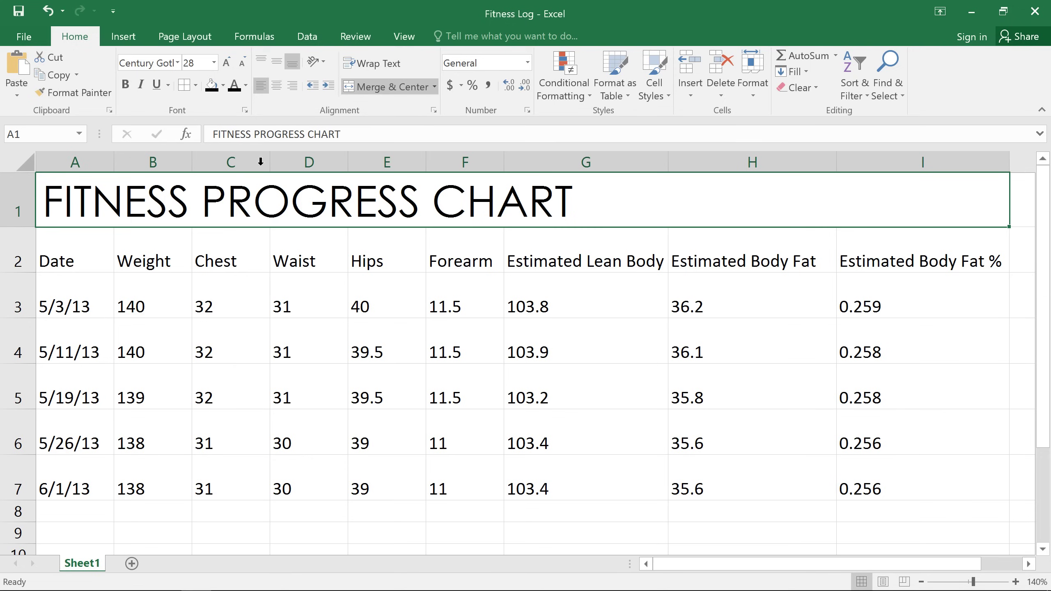
Step: Color the title text magenta using a custom colour from More Colors
left_click(246, 85)
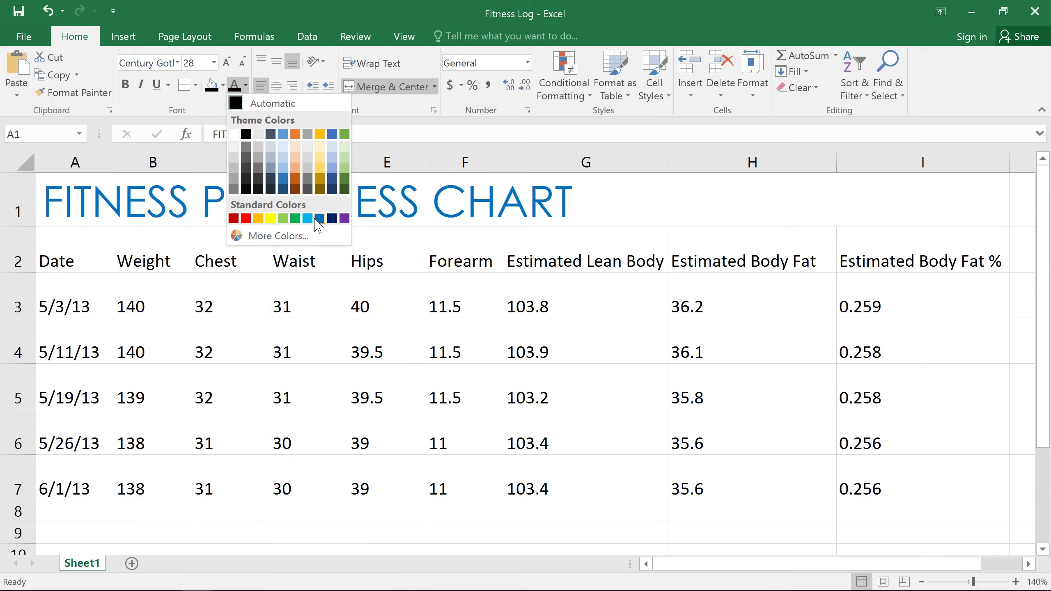
left_click(278, 236)
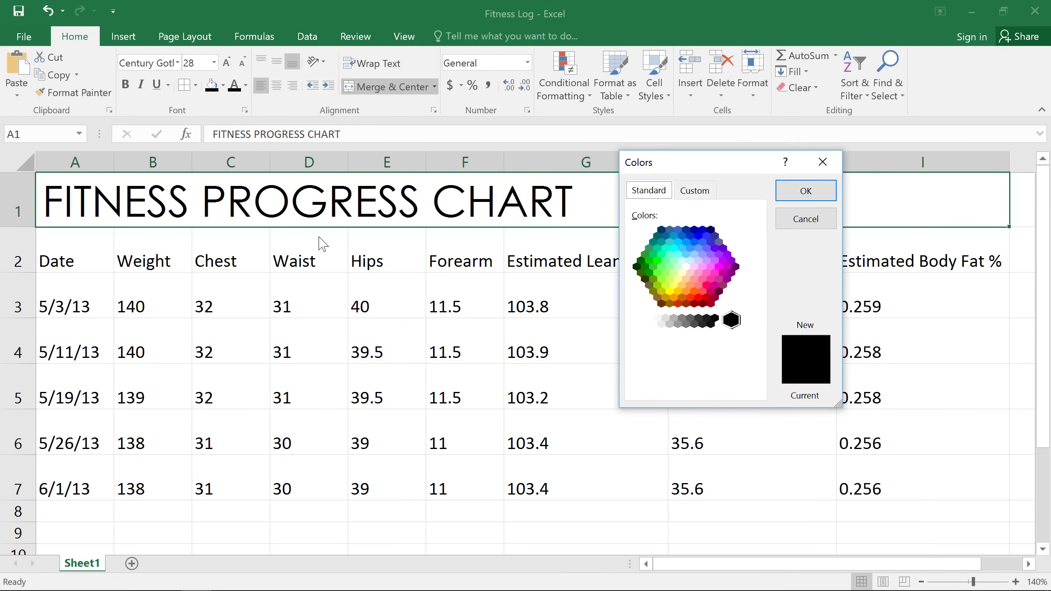
left_click(719, 266)
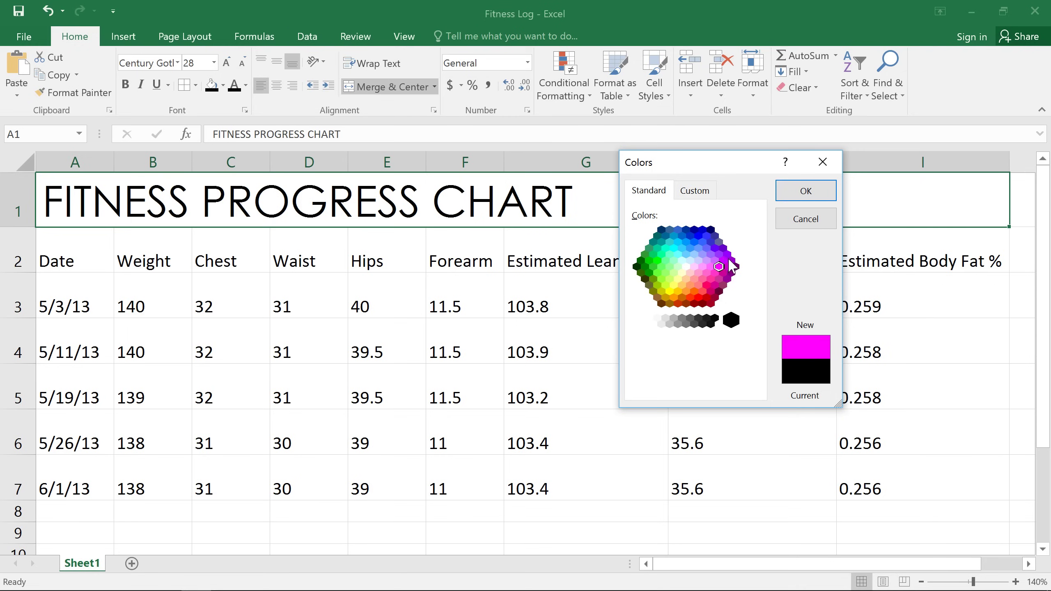
left_click(797, 201)
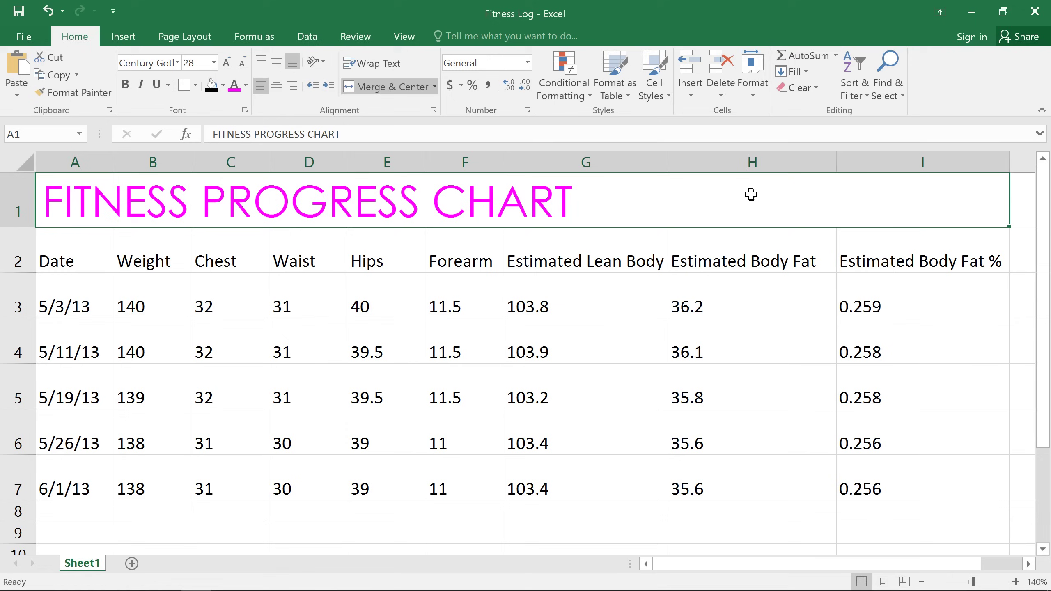
Step: Make the title bold, then select the Date header cell A2
left_click(125, 84)
left_click(124, 84)
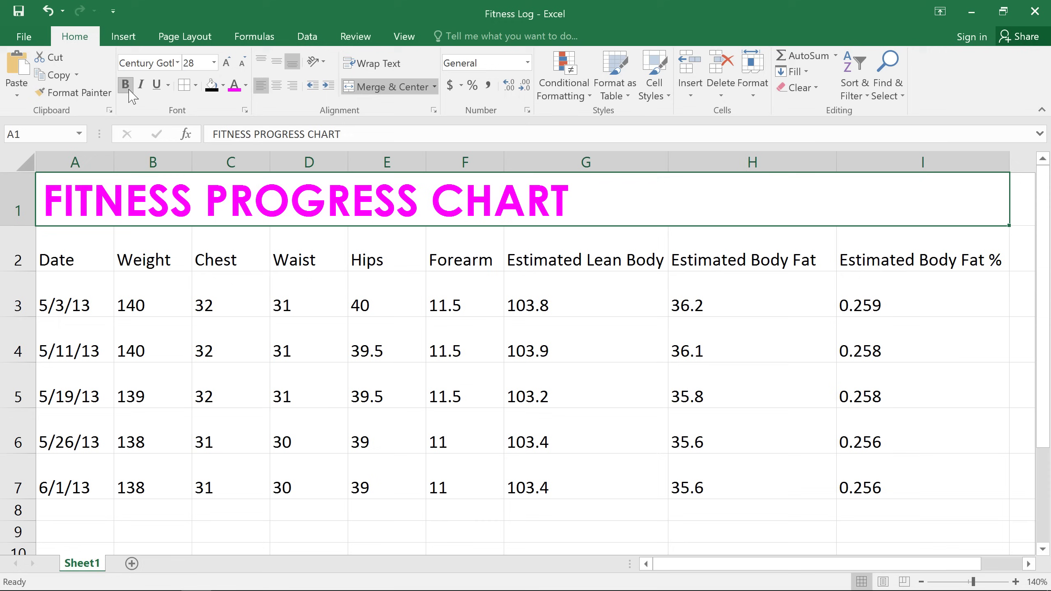
left_click(102, 245)
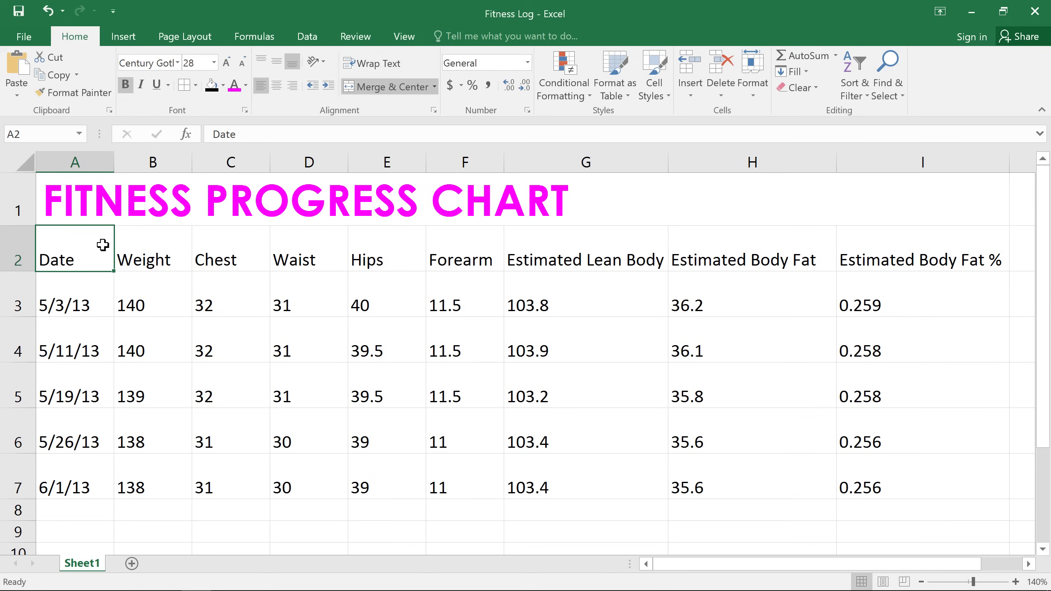
Step: Fill the header row A2:I2 with dark gray
left_click_drag(101, 241, 894, 261)
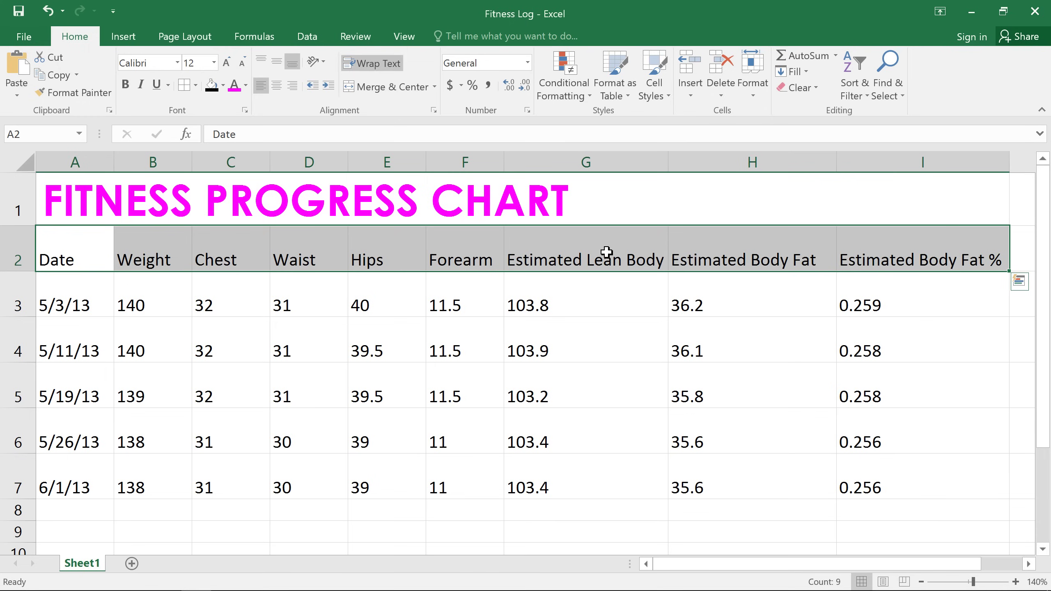
left_click(223, 86)
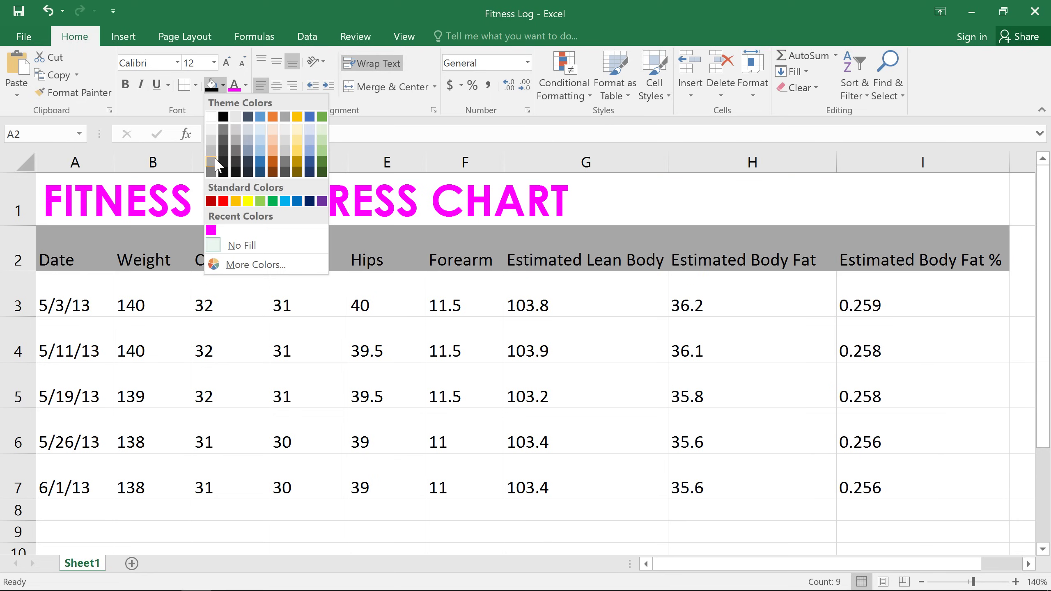
left_click(211, 170)
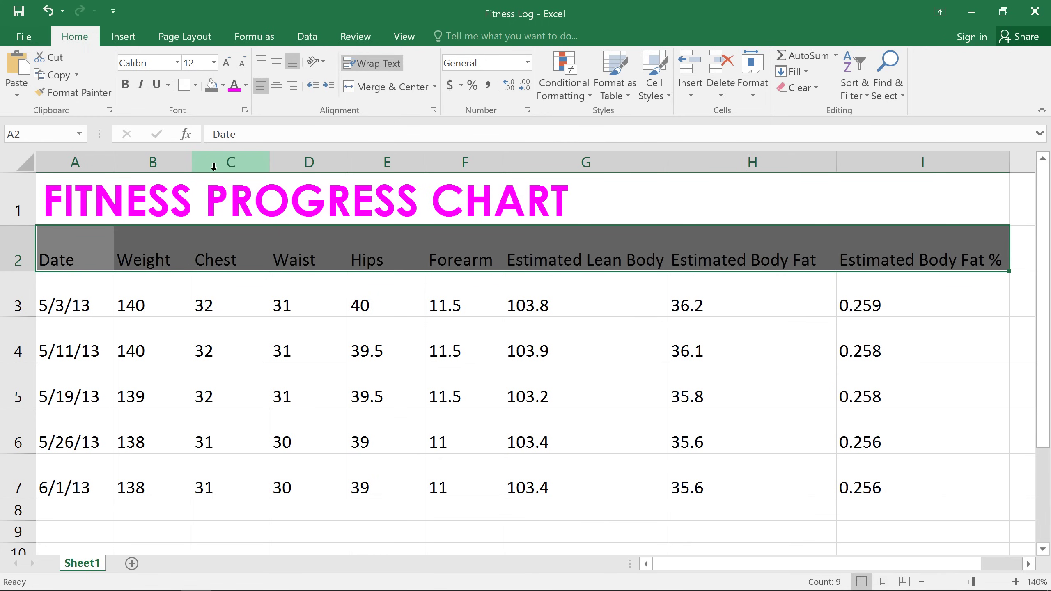
Step: Make the header row text white and deselect the row
left_click(246, 86)
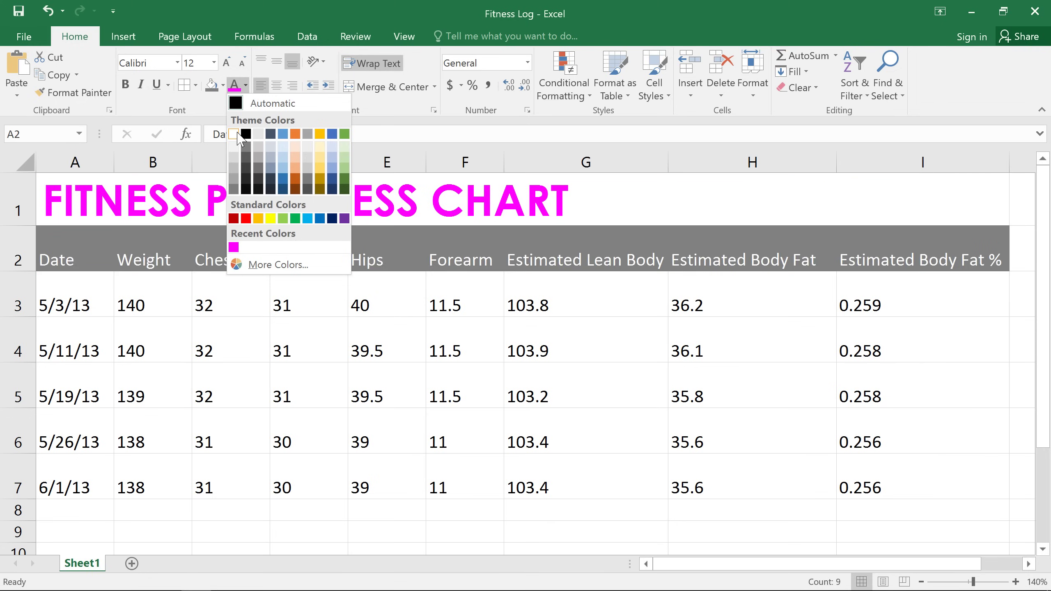
left_click(238, 134)
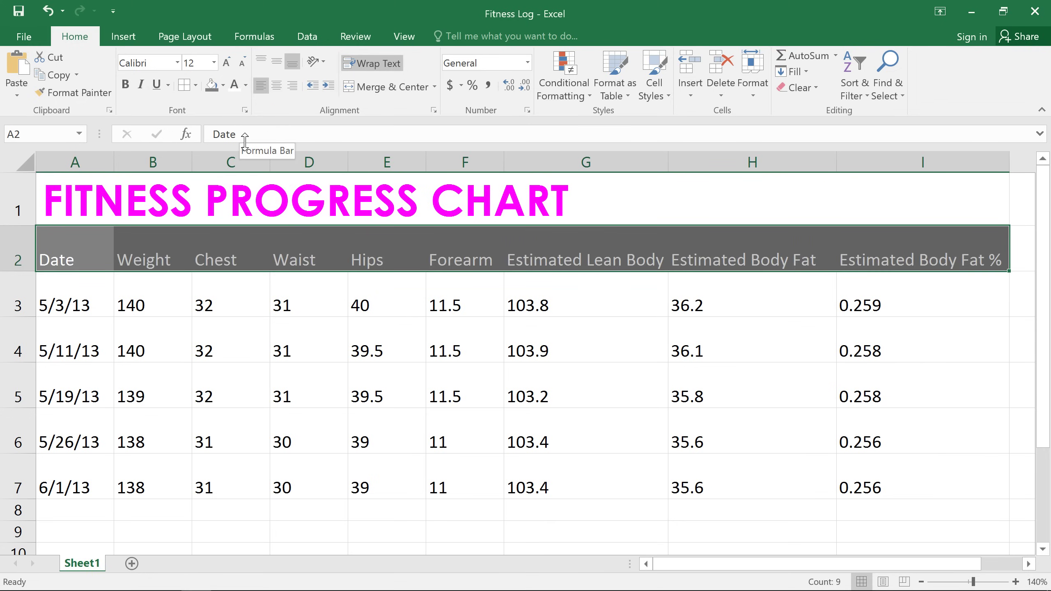
left_click(83, 292)
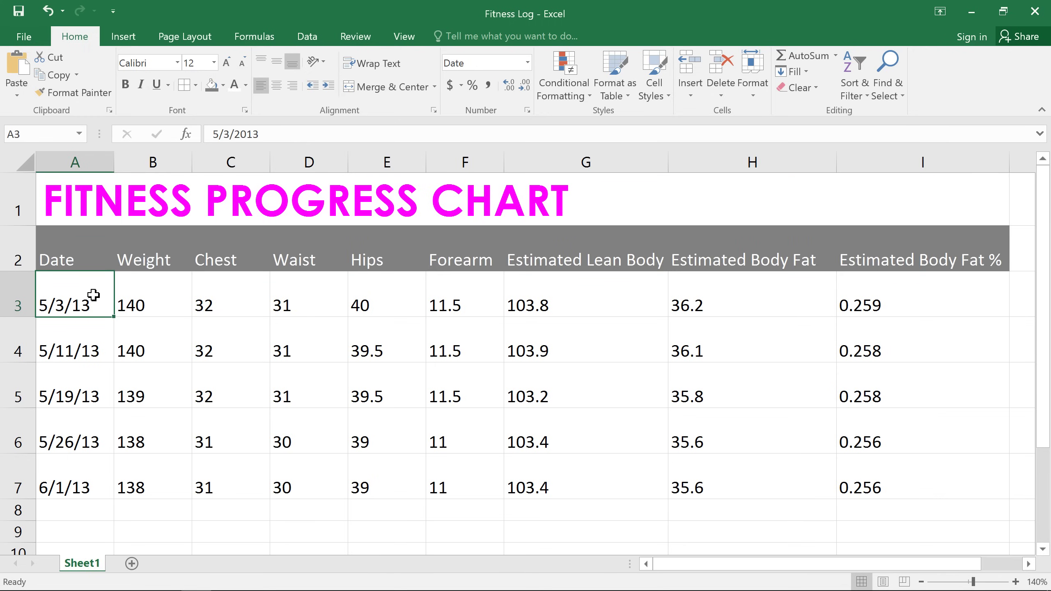
Step: Apply the 40% - Accent1 cell style to the data range A3:I7
left_click_drag(89, 295, 880, 488)
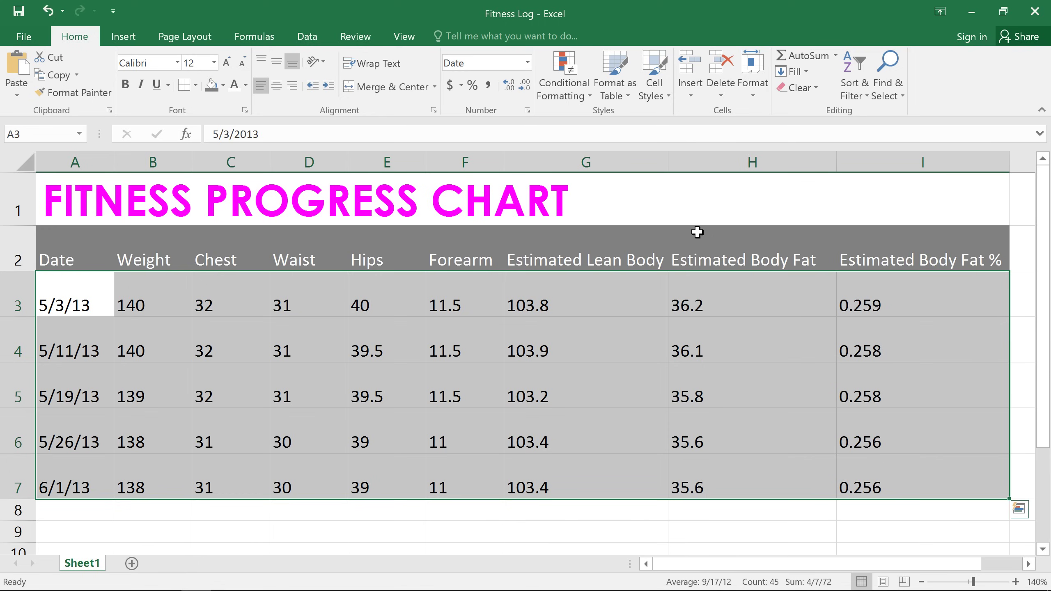
left_click(663, 96)
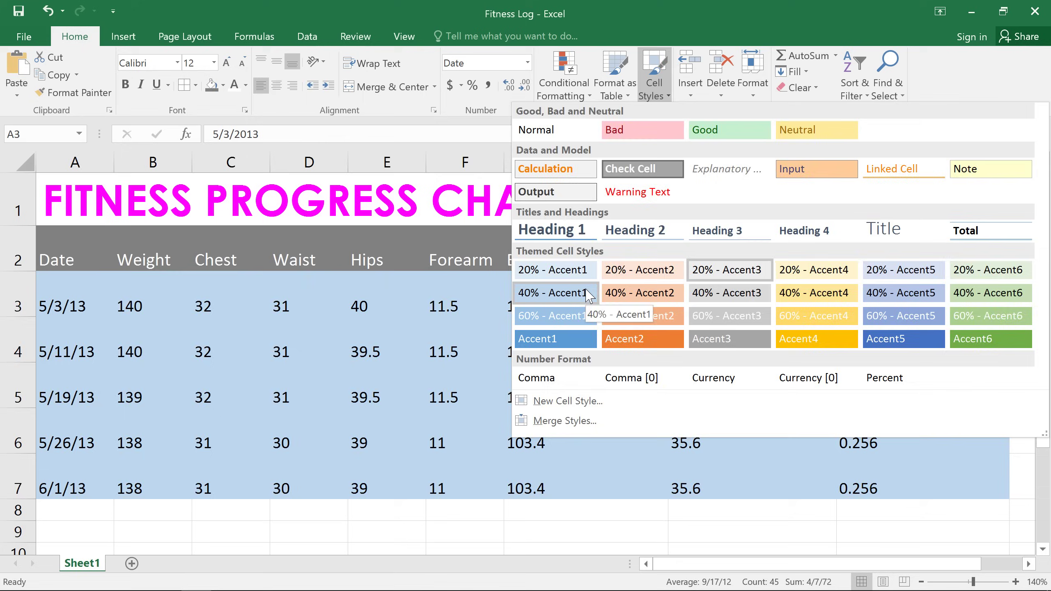
left_click(587, 294)
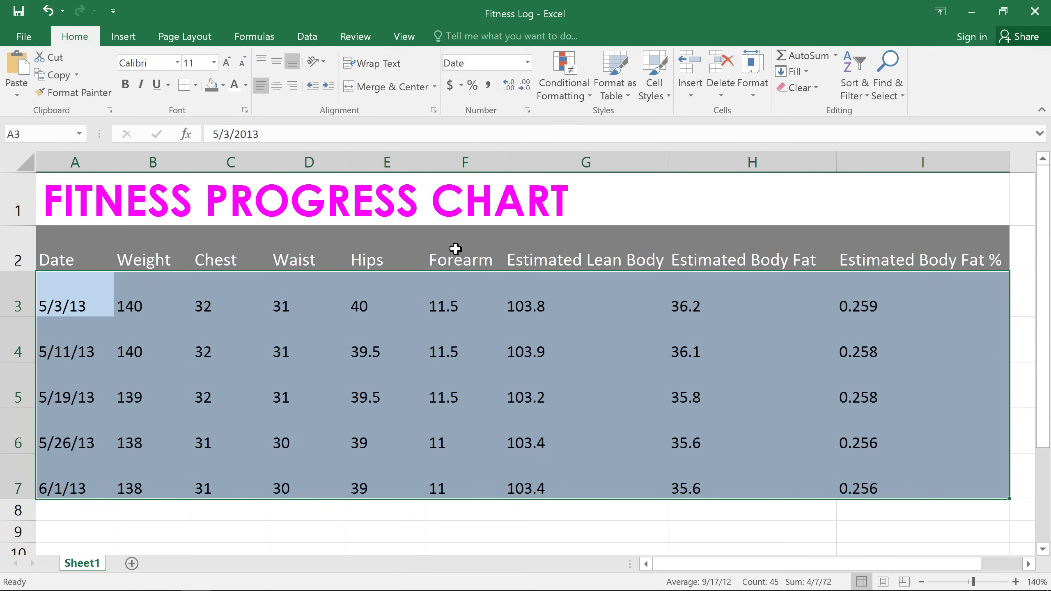
Step: Add All Borders to the data cells A3:I7
left_click(196, 85)
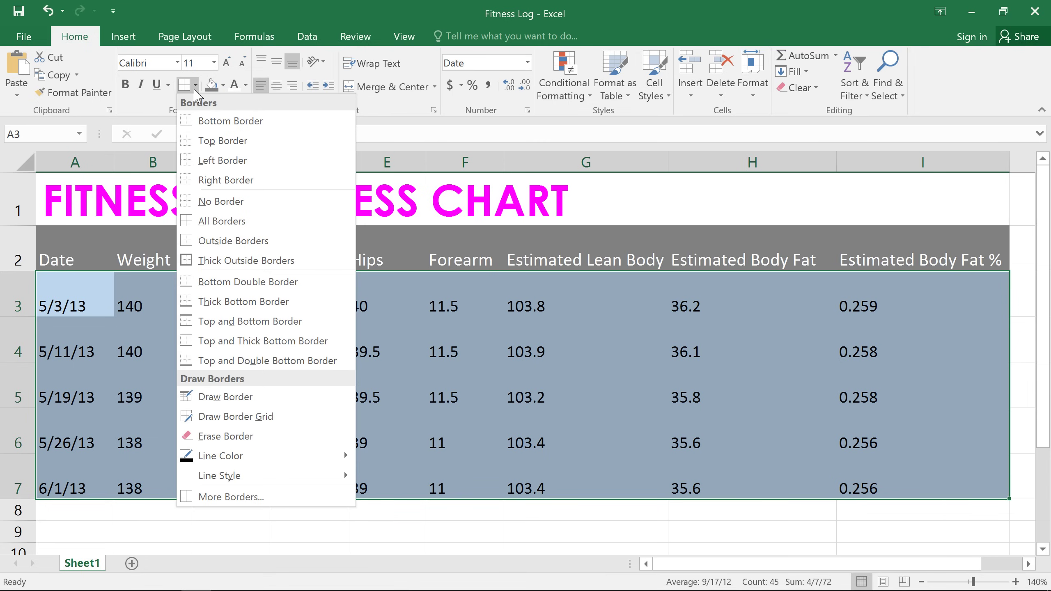
left_click(200, 227)
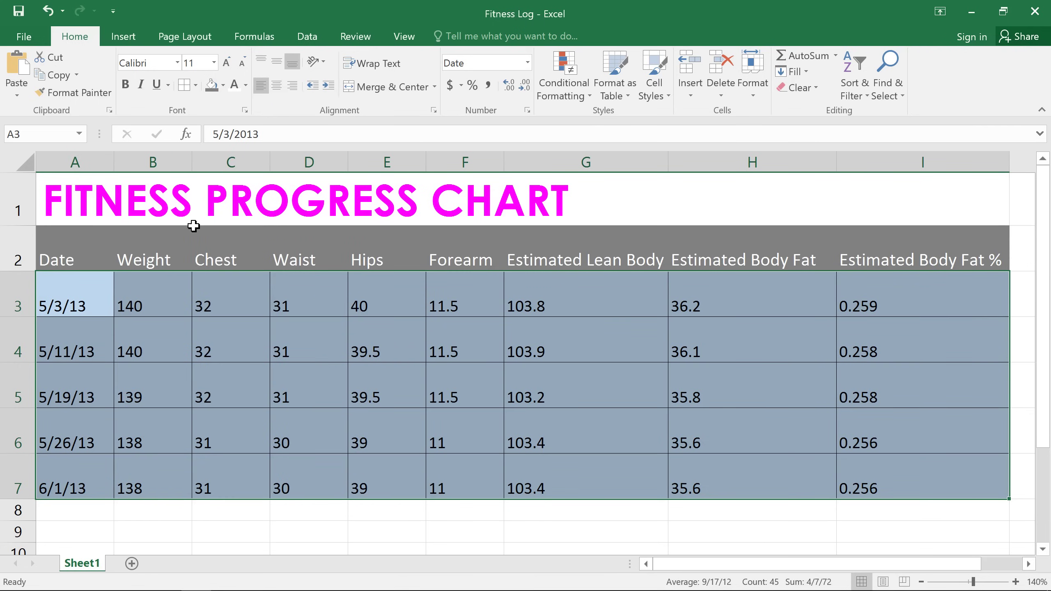
left_click(107, 292)
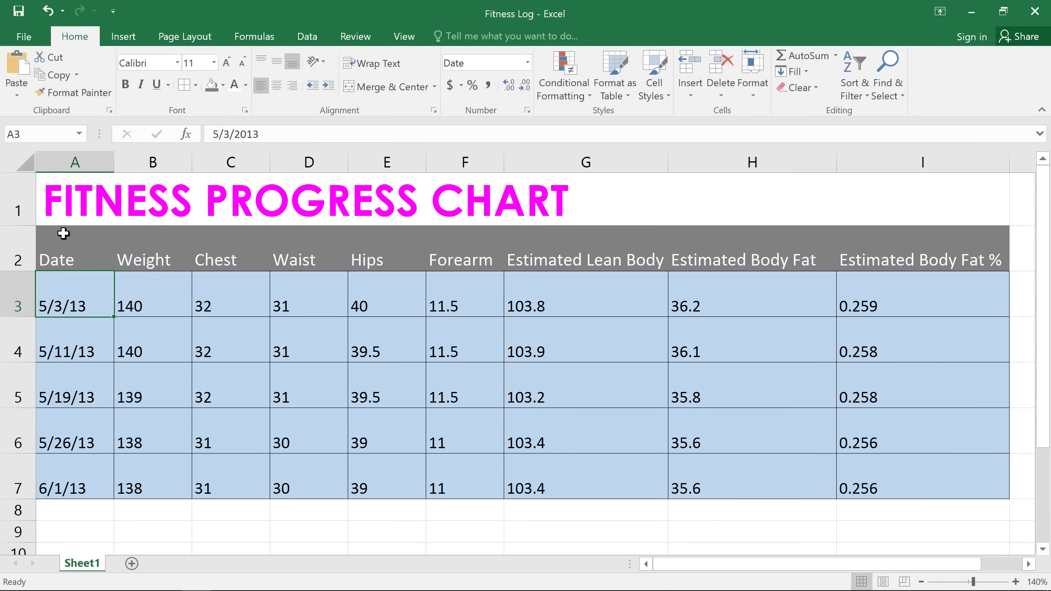
Step: Center A1:I7 horizontally and vertically with Center and Middle Align
left_click_drag(63, 199, 609, 450)
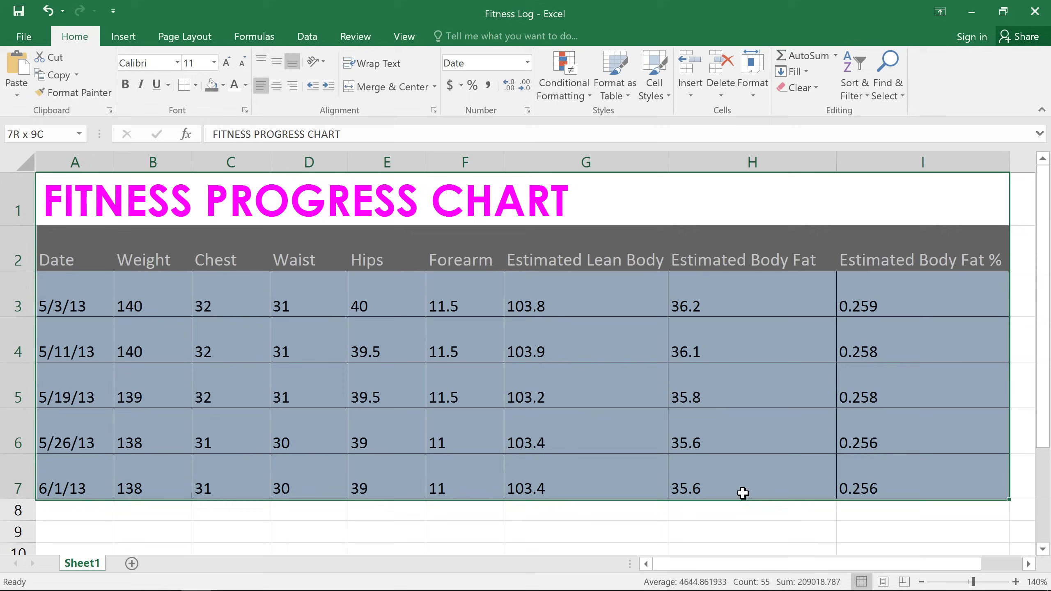
left_click_drag(742, 487, 743, 486)
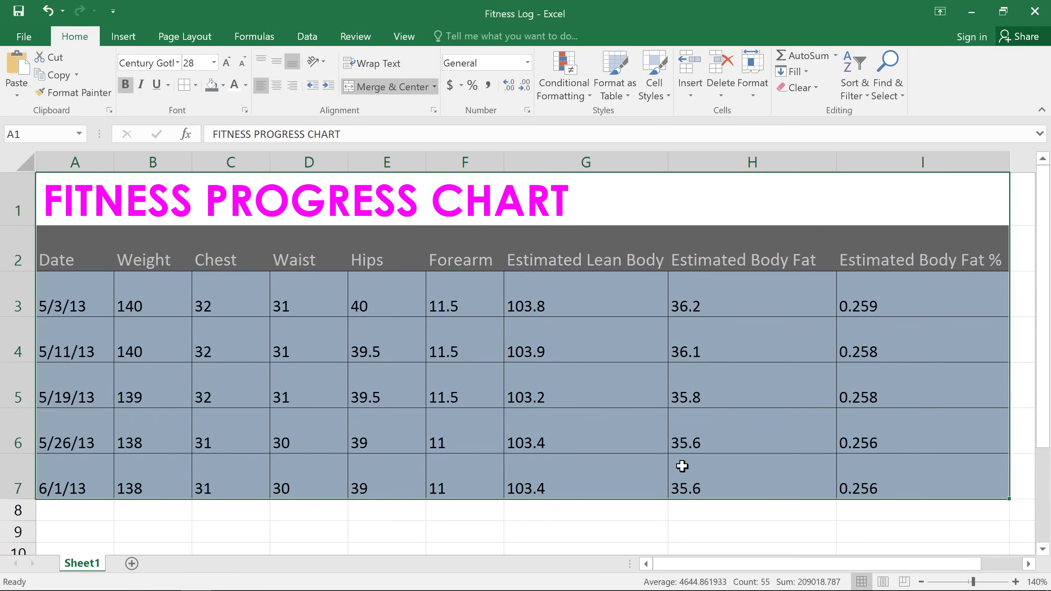
left_click(277, 86)
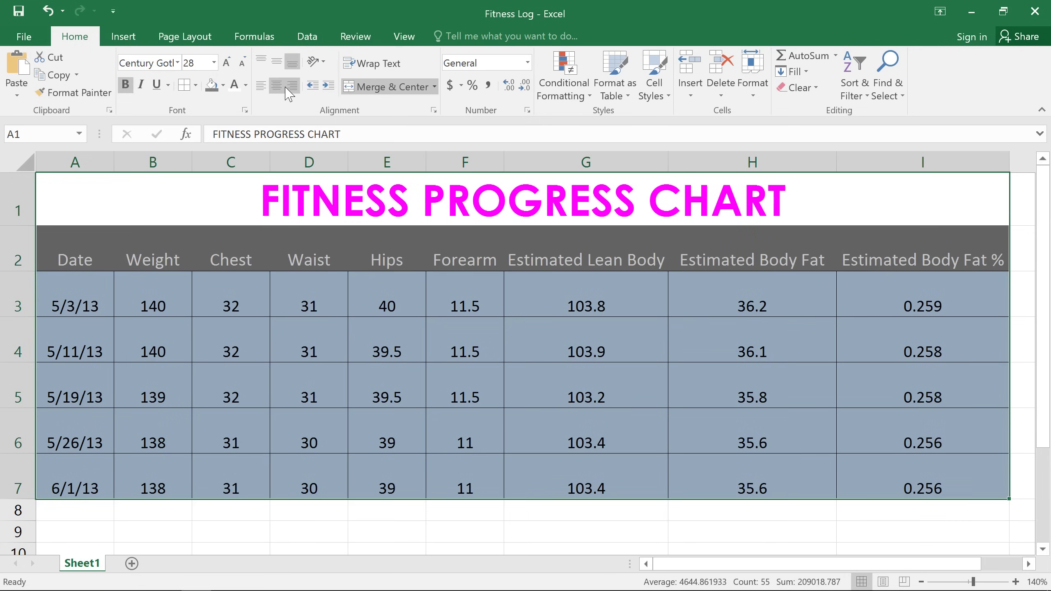
left_click(292, 85)
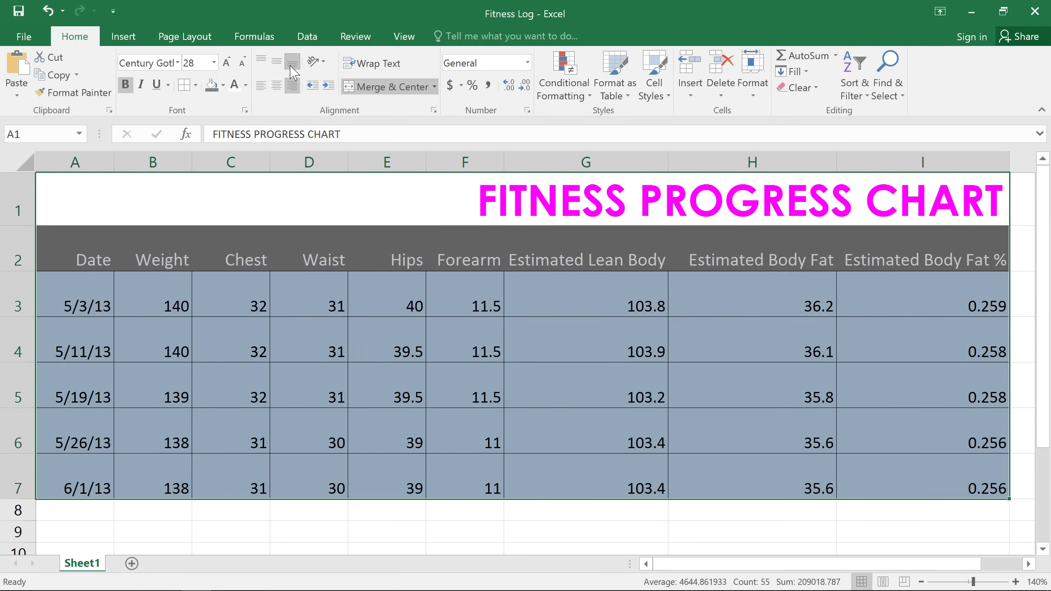
left_click(260, 62)
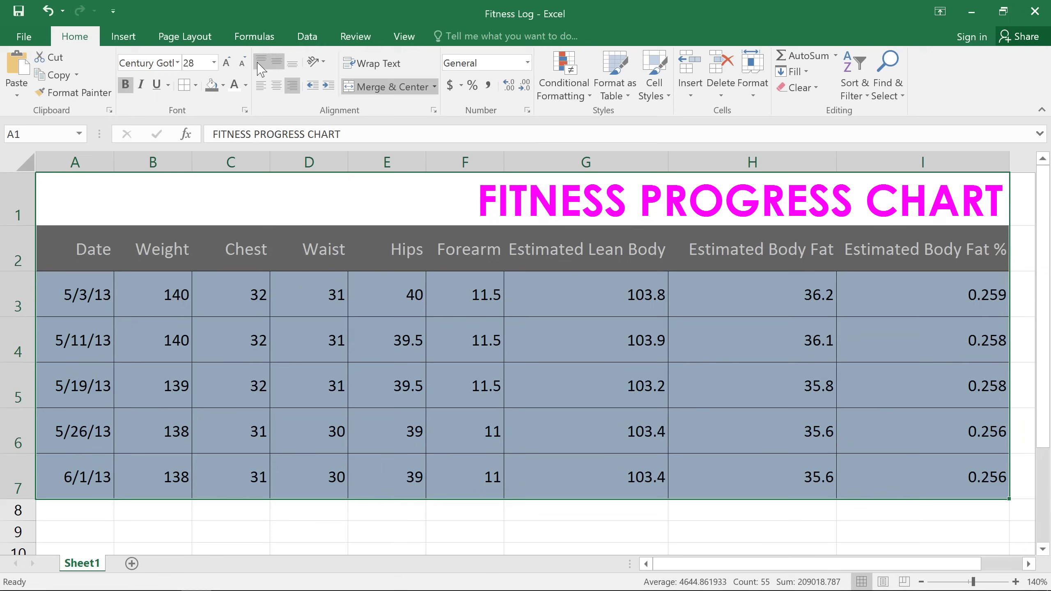
left_click(260, 64)
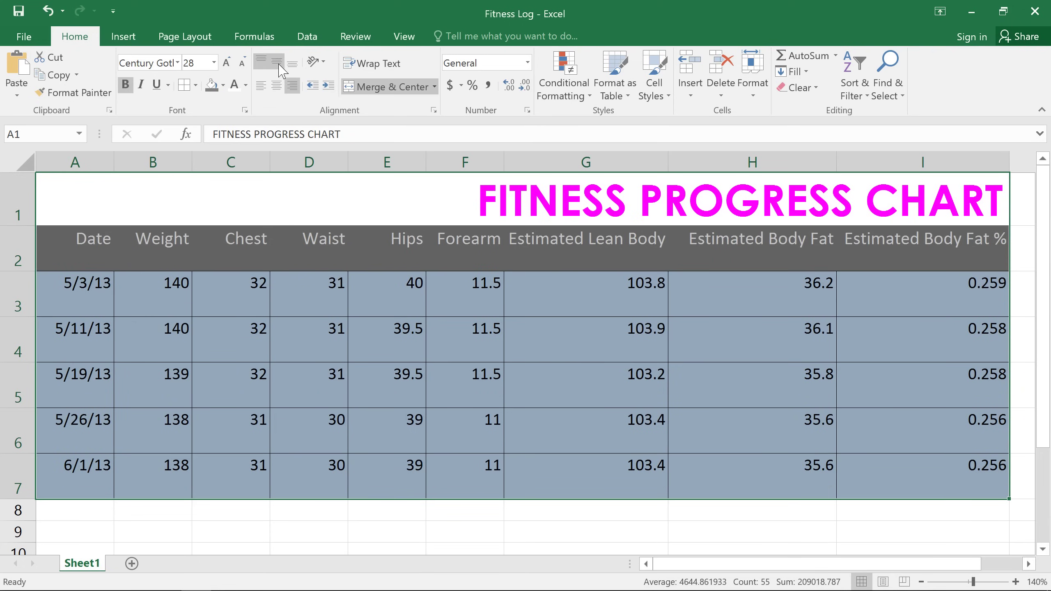
left_click(276, 62)
left_click(282, 86)
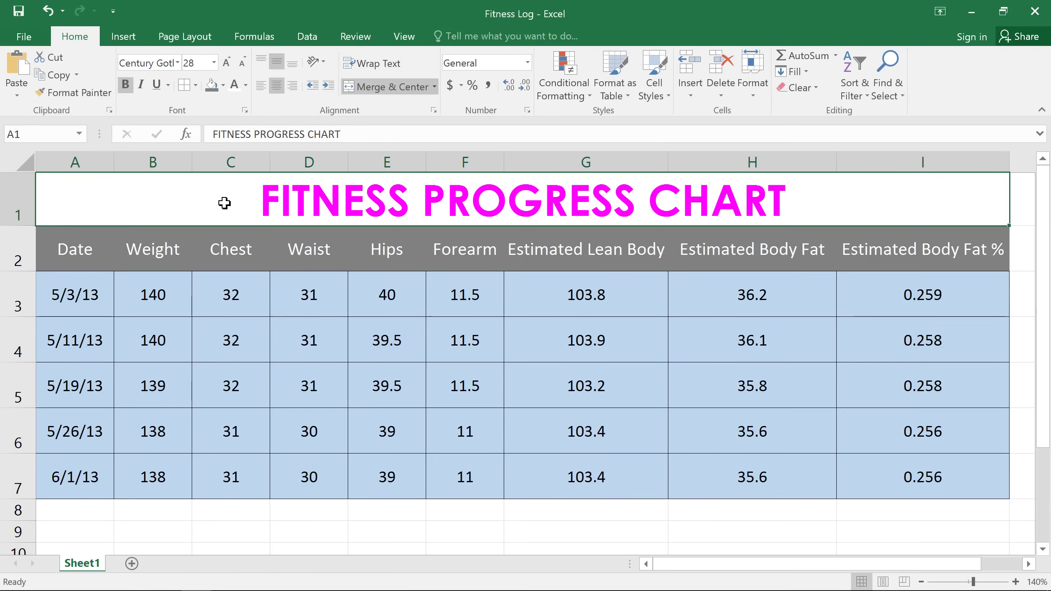
left_click(224, 203)
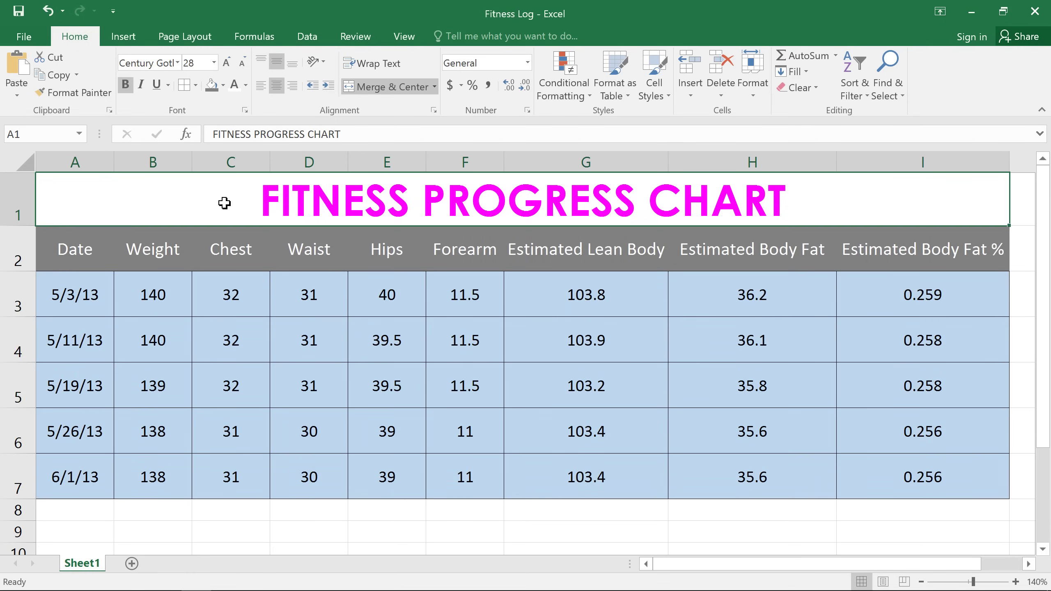